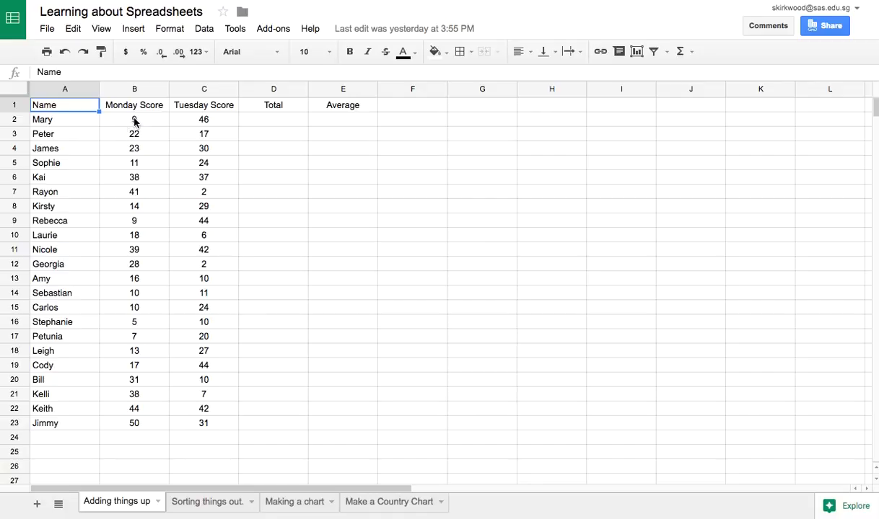
Calculate the first student's total in D2 with the formula =B2+C2
{"action": "left_click", "coordinate": [135, 121]}
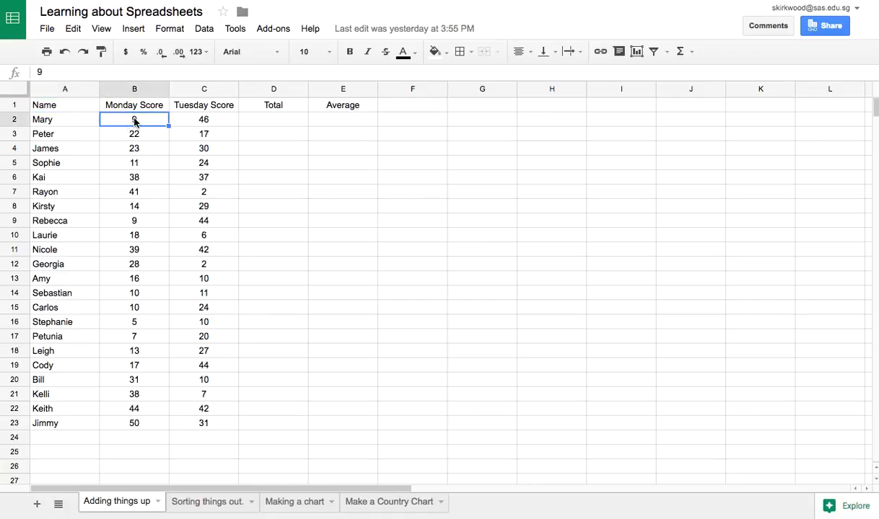
{"action": "key", "text": "Right"}
{"action": "key", "text": "Right"}
{"action": "key", "text": "Left"}
{"action": "key", "text": "Left"}
{"action": "key", "text": "Right"}
{"action": "key", "text": "Right"}
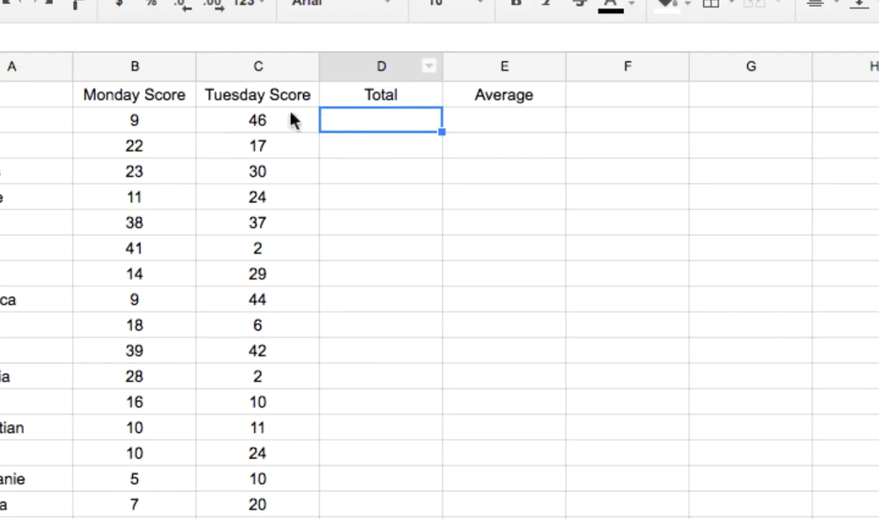
{"action": "type", "text": "="}
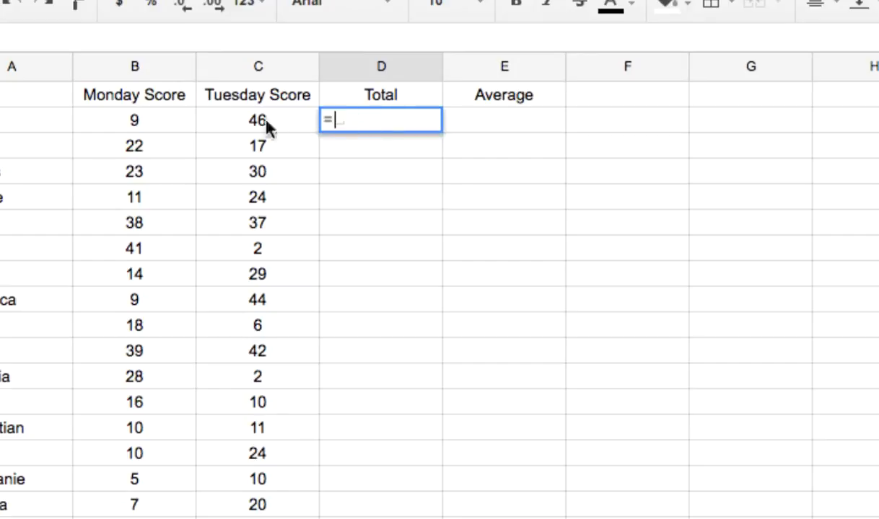
{"action": "left_click", "coordinate": [153, 127]}
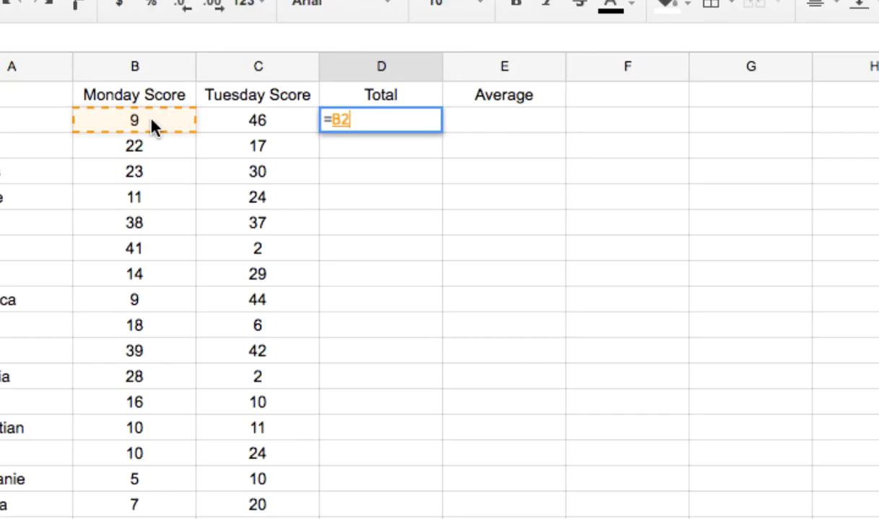
{"action": "type", "text": "+"}
{"action": "left_click", "coordinate": [239, 123]}
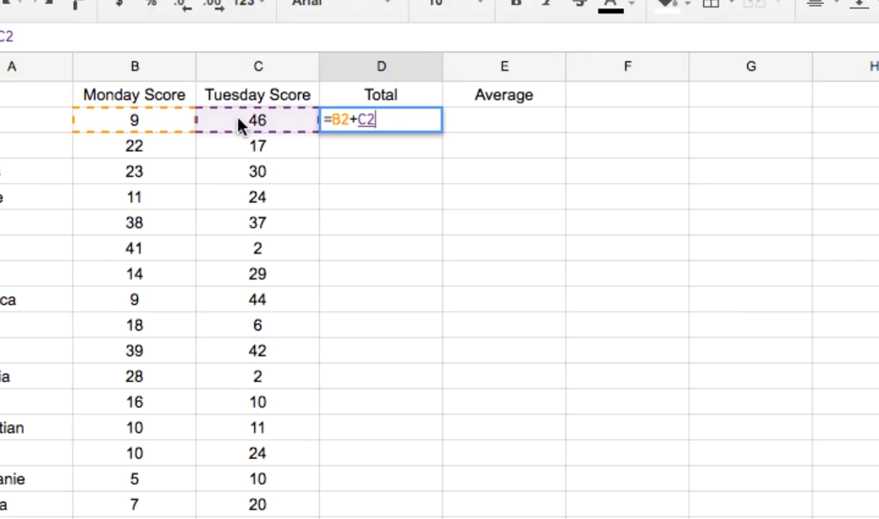
{"action": "key", "text": "Return"}
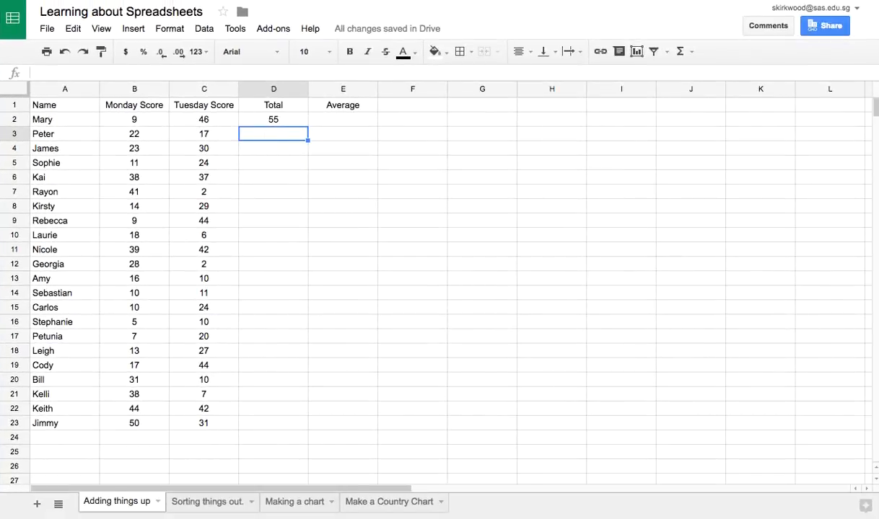
Enter the formula =B3+C3 in D3 and fill it down the Total column through D23
{"action": "type", "text": "="}
{"action": "left_click", "coordinate": [140, 135]}
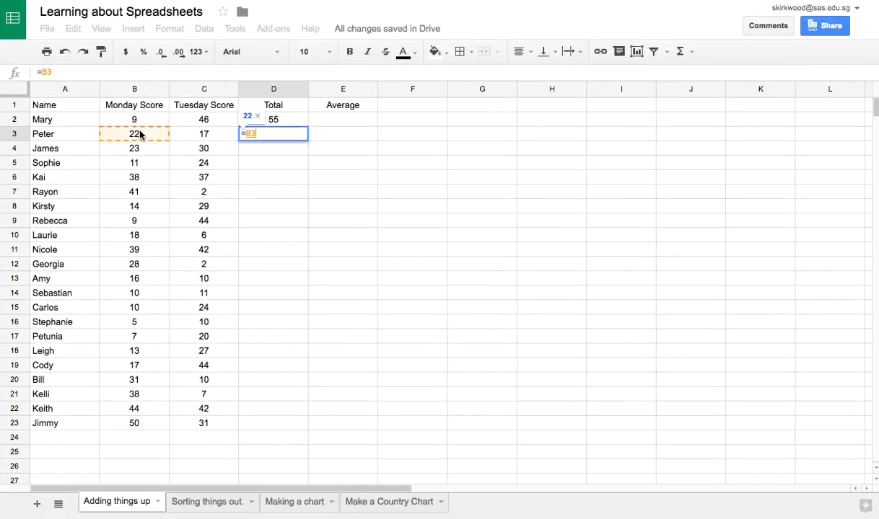
{"action": "type", "text": "+"}
{"action": "left_click", "coordinate": [202, 134]}
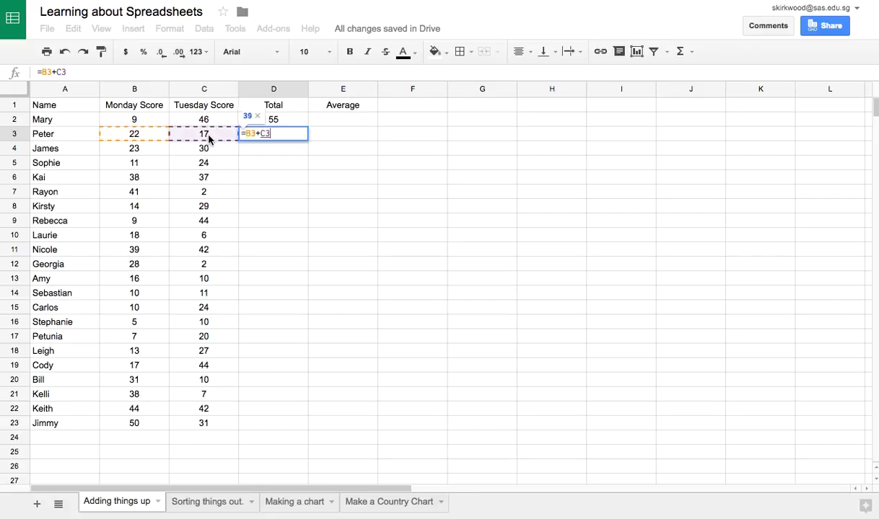
{"action": "key", "text": "Return"}
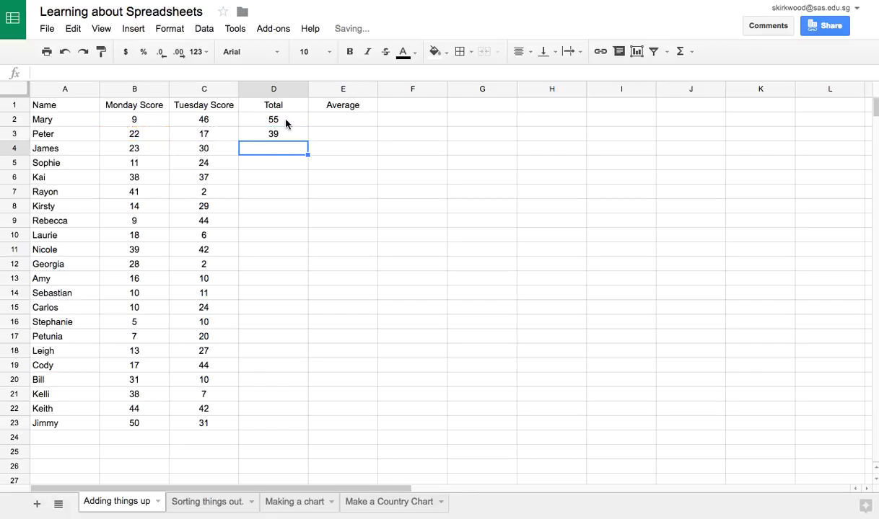
{"action": "left_click", "coordinate": [285, 136]}
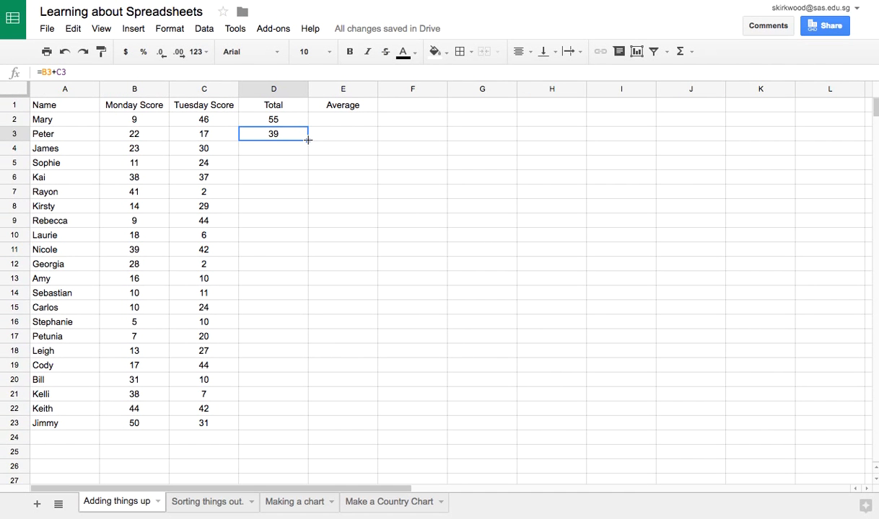
{"action": "left_click_drag", "start_coordinate": [308, 140], "coordinate": [306, 431]}
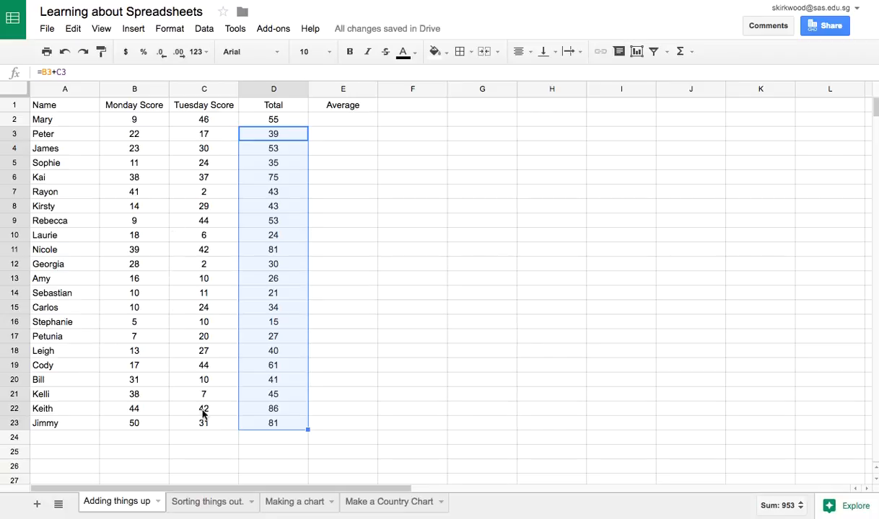
Calculate the first student's average in E2 with the formula =D2/2
{"action": "left_click", "coordinate": [343, 125]}
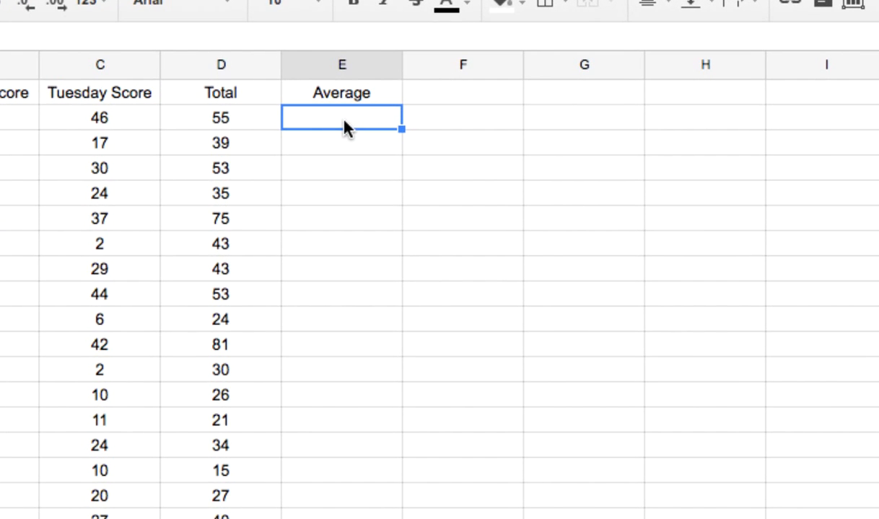
{"action": "type", "text": "="}
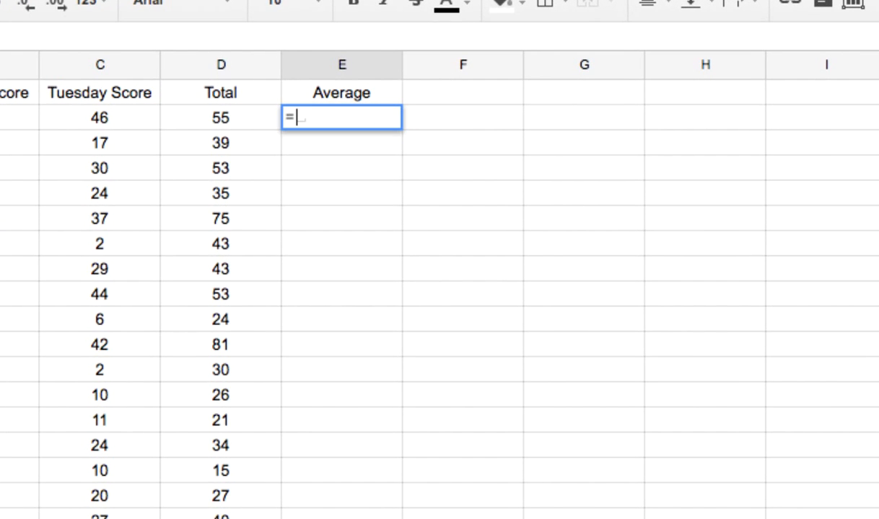
{"action": "left_click", "coordinate": [232, 113]}
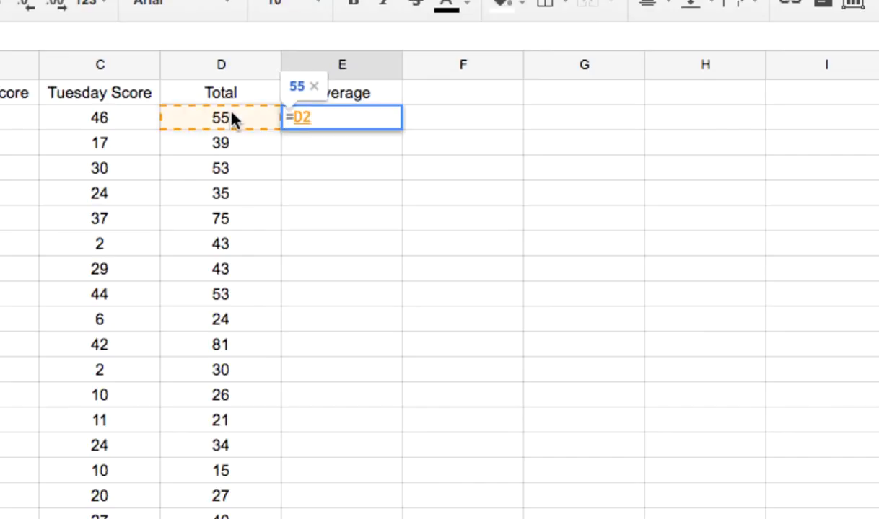
{"action": "type", "text": "/"}
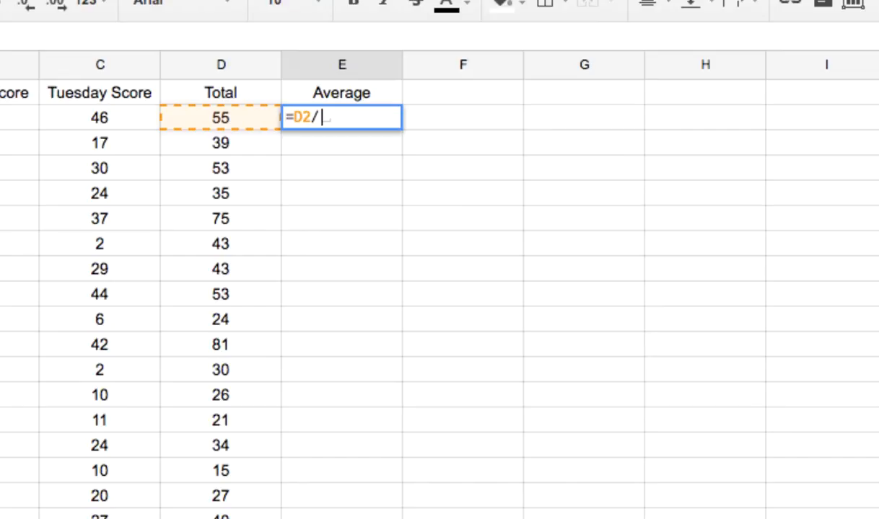
{"action": "type", "text": "2"}
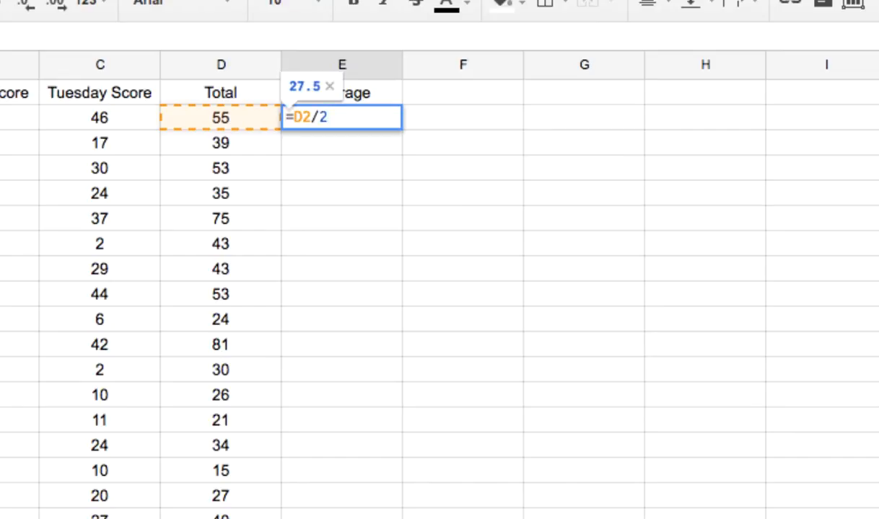
{"action": "key", "text": "Return"}
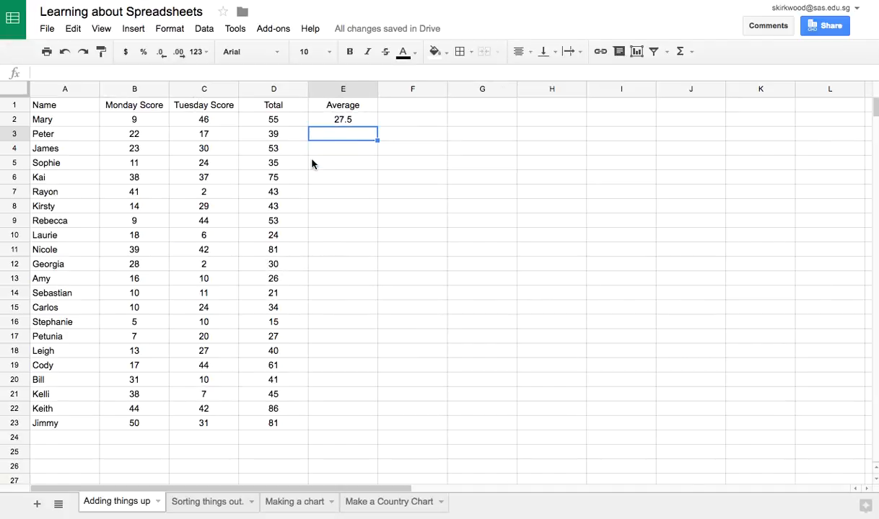
Fill the average formula from E2 down the Average column through E23
{"action": "left_click", "coordinate": [358, 122]}
{"action": "left_click_drag", "start_coordinate": [376, 126], "coordinate": [377, 148]}
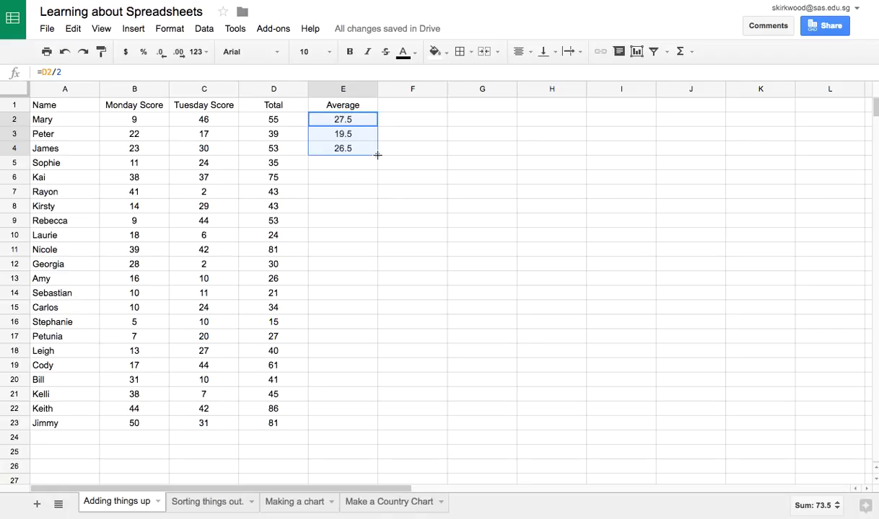
{"action": "double_click", "coordinate": [377, 155]}
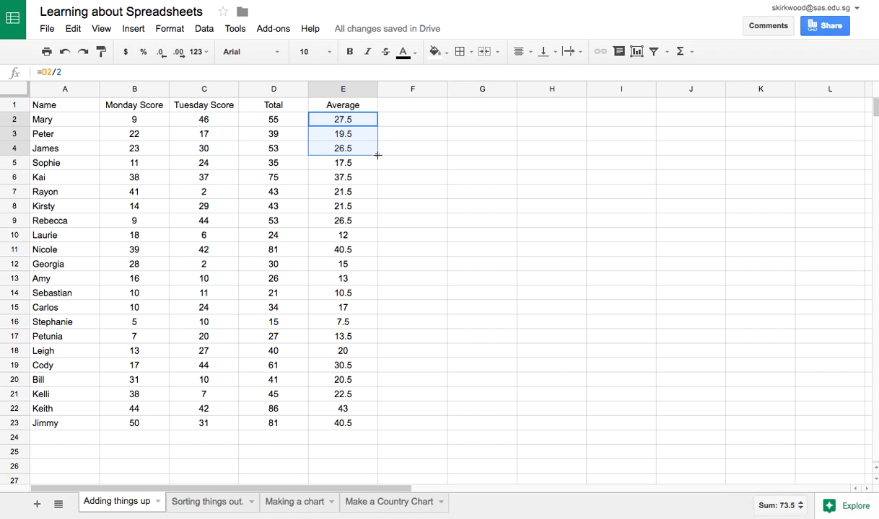
{"action": "left_click", "coordinate": [389, 175]}
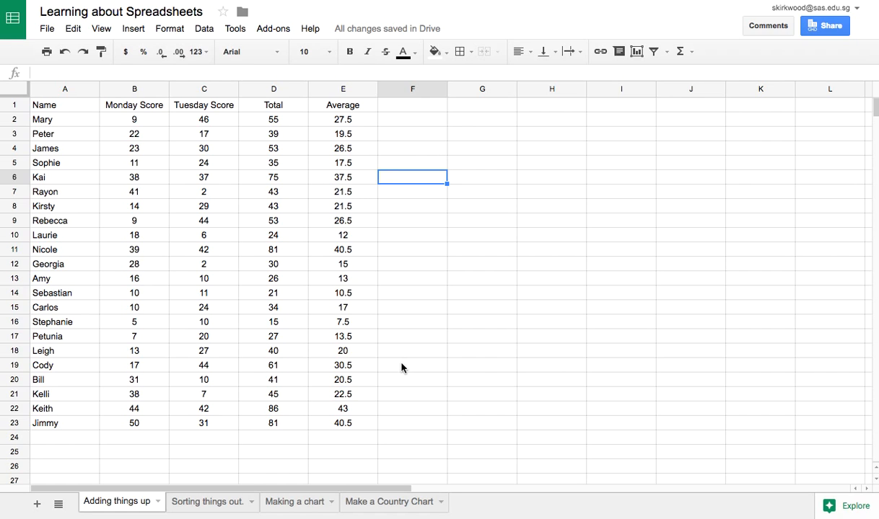
On the "Sorting things out." sheet, freeze header row 1 and check that it holds while browsing the list
{"action": "left_click", "coordinate": [208, 503]}
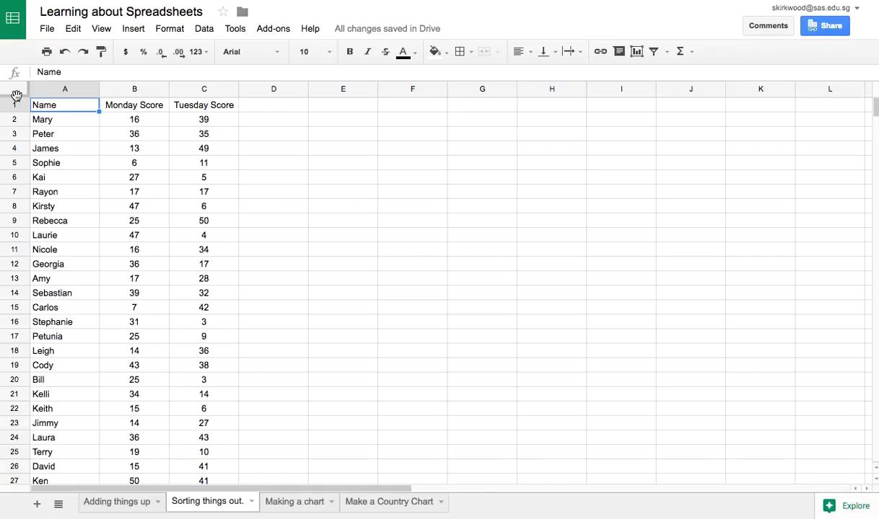
{"action": "left_click_drag", "start_coordinate": [16, 94], "coordinate": [17, 111]}
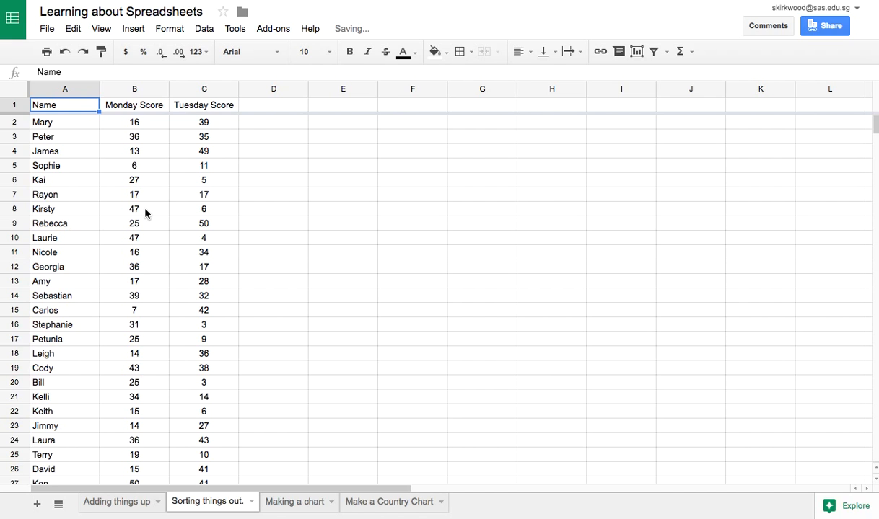
{"action": "scroll", "coordinate": [144, 213], "scroll_direction": "down", "scroll_amount": 5}
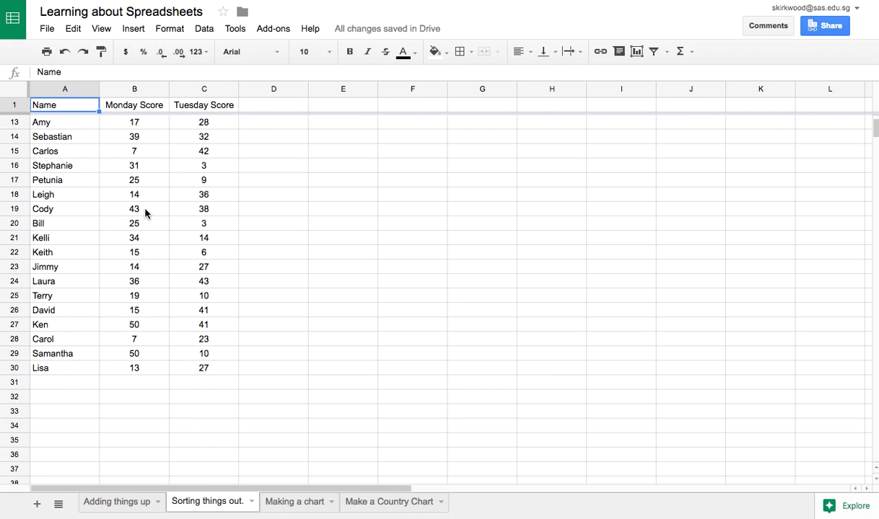
{"action": "scroll", "coordinate": [144, 212], "scroll_direction": "up", "scroll_amount": 5}
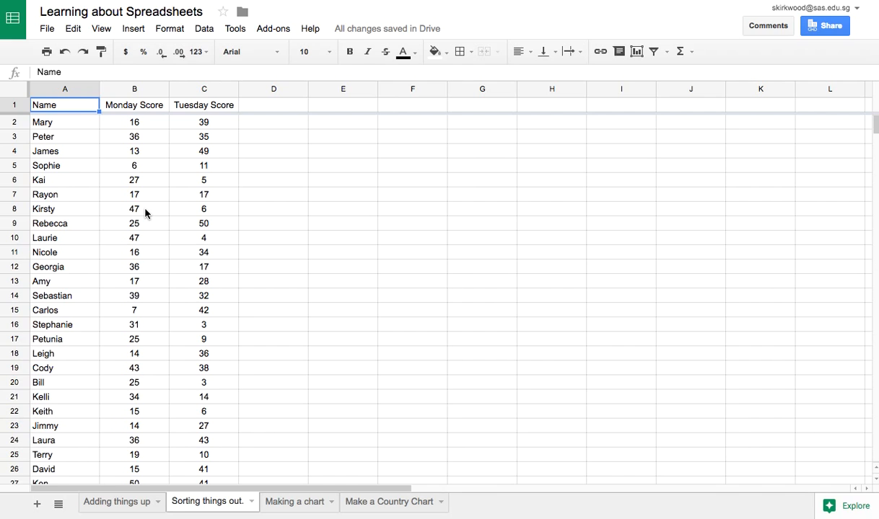
{"action": "scroll", "coordinate": [145, 212], "scroll_direction": "down", "scroll_amount": 5}
{"action": "scroll", "coordinate": [144, 213], "scroll_direction": "up", "scroll_amount": 5}
Sort the sheet by the Monday Score column, first A → Z and finally Z → A
{"action": "left_click", "coordinate": [162, 90]}
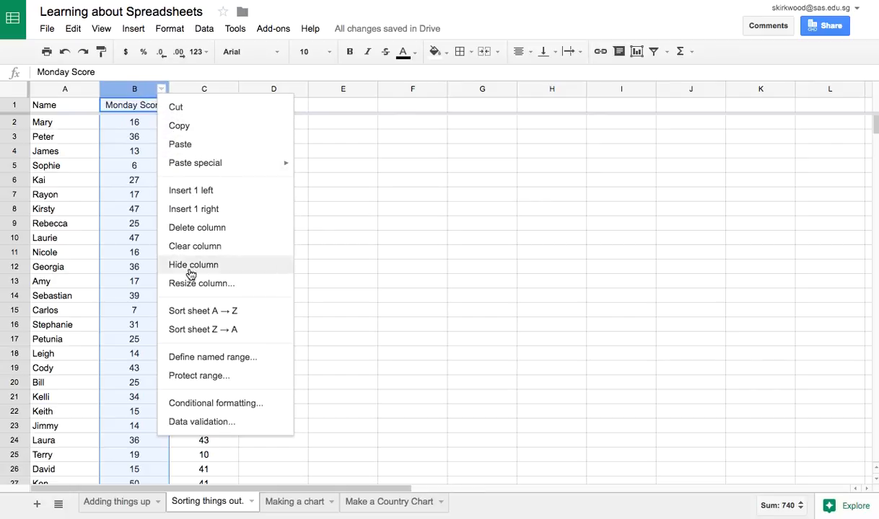
{"action": "left_click", "coordinate": [209, 312]}
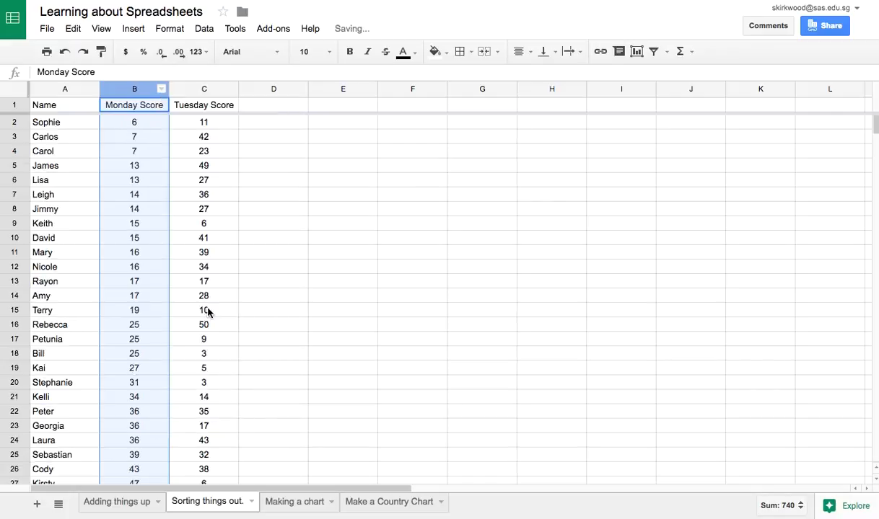
{"action": "left_click", "coordinate": [162, 92]}
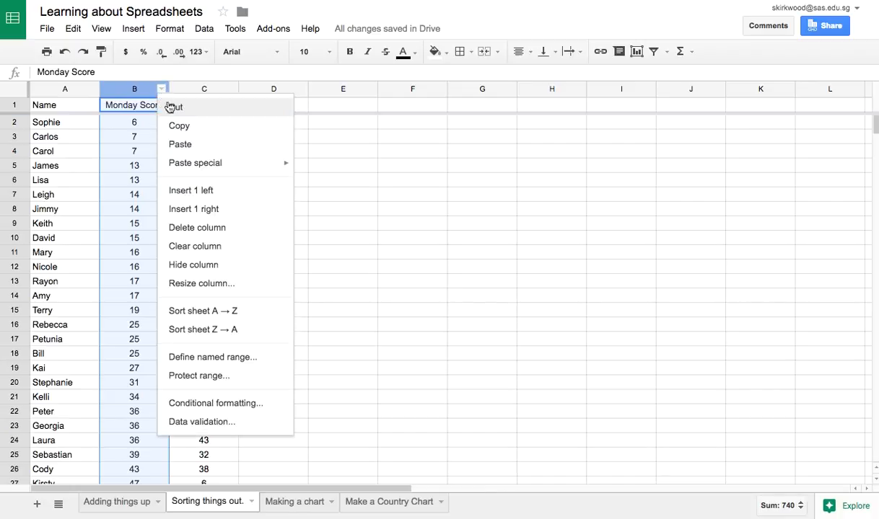
{"action": "left_click", "coordinate": [202, 333]}
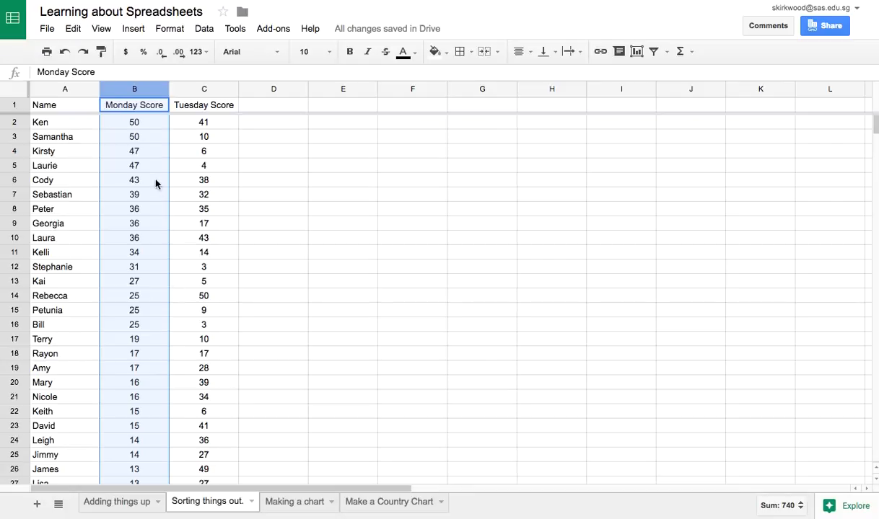
On the "Making a chart" sheet, start a chart from the names and Monday scores in A1:B8
{"action": "left_click", "coordinate": [292, 503]}
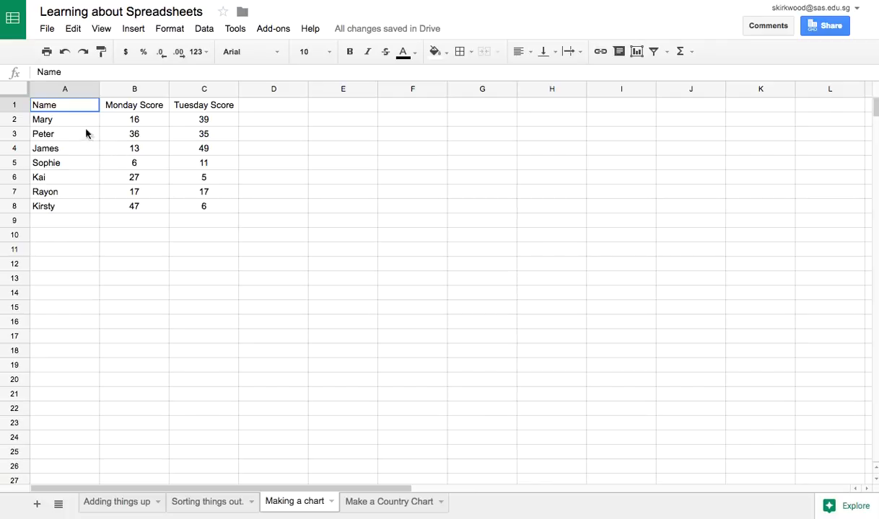
{"action": "left_click", "coordinate": [150, 208], "text": "shift"}
{"action": "left_click", "coordinate": [150, 221]}
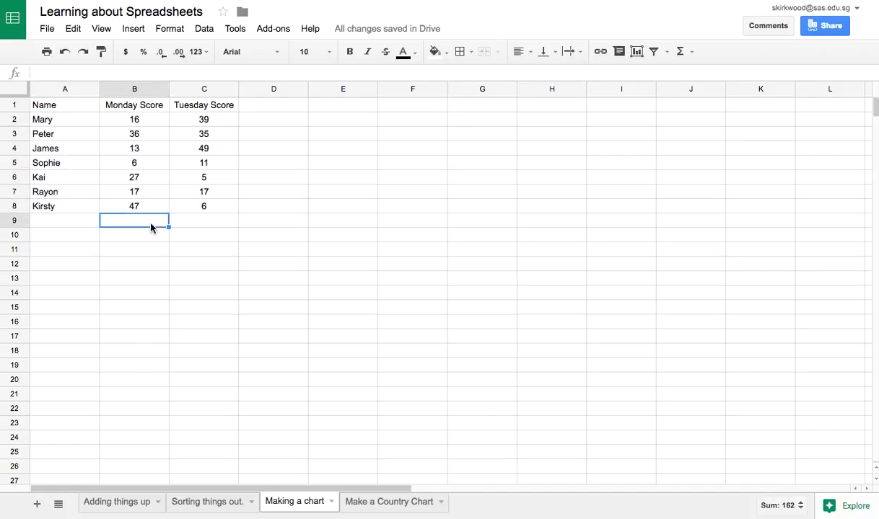
{"action": "left_click", "coordinate": [62, 106]}
{"action": "left_click_drag", "start_coordinate": [63, 107], "coordinate": [135, 208]}
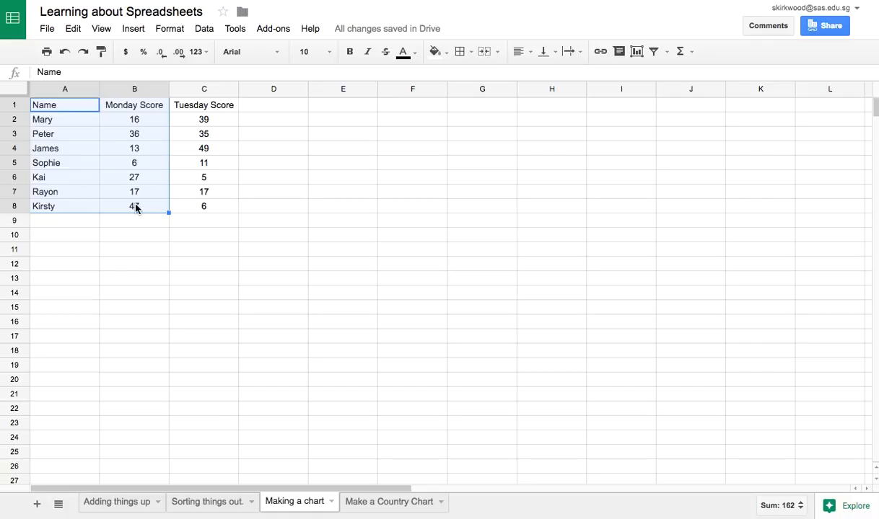
{"action": "left_click", "coordinate": [637, 52]}
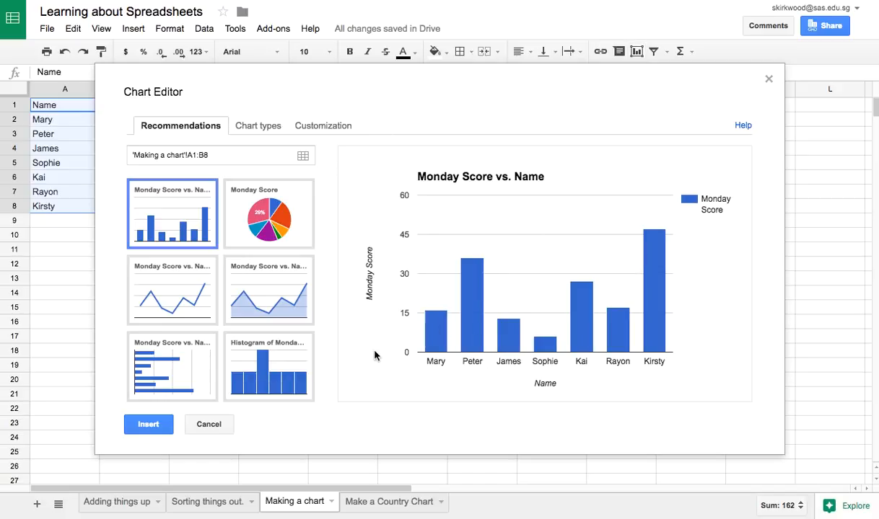
Preview the recommended line, area and bar charts, and return to the "Monday Score vs. Name" column chart
{"action": "left_click", "coordinate": [181, 290]}
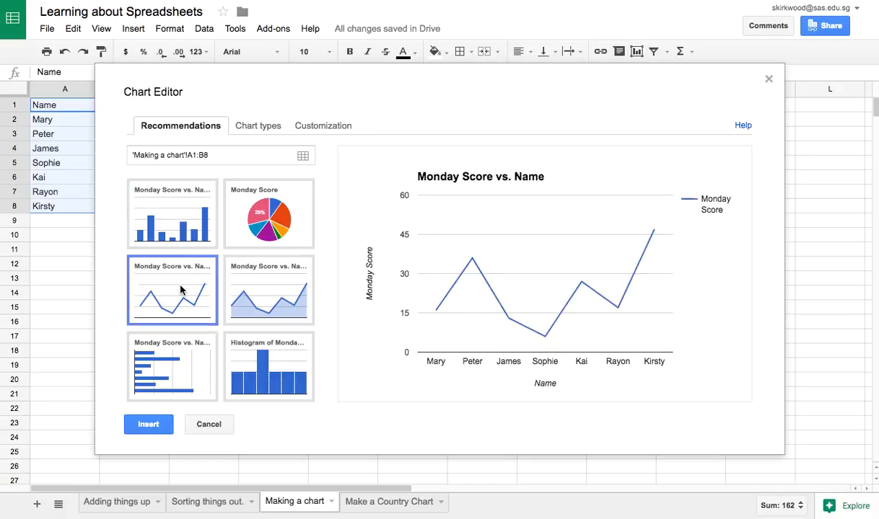
{"action": "left_click", "coordinate": [266, 291]}
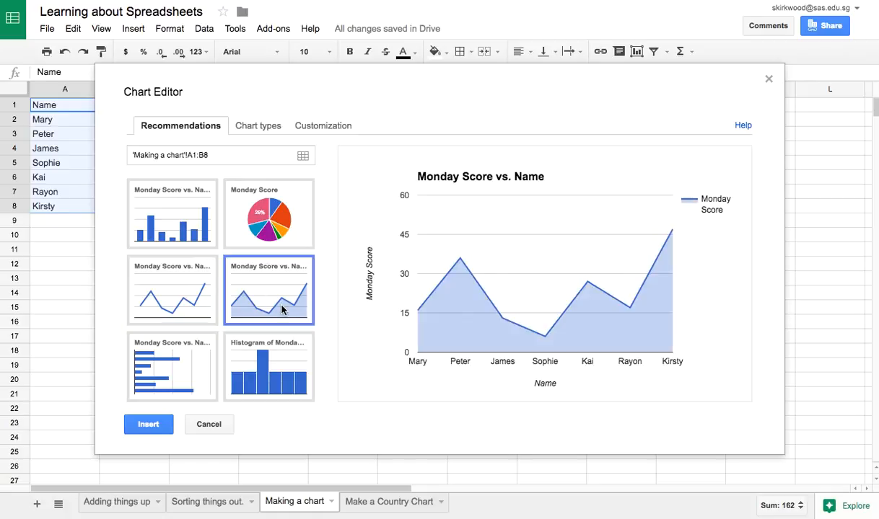
{"action": "left_click", "coordinate": [192, 381]}
{"action": "left_click", "coordinate": [182, 228]}
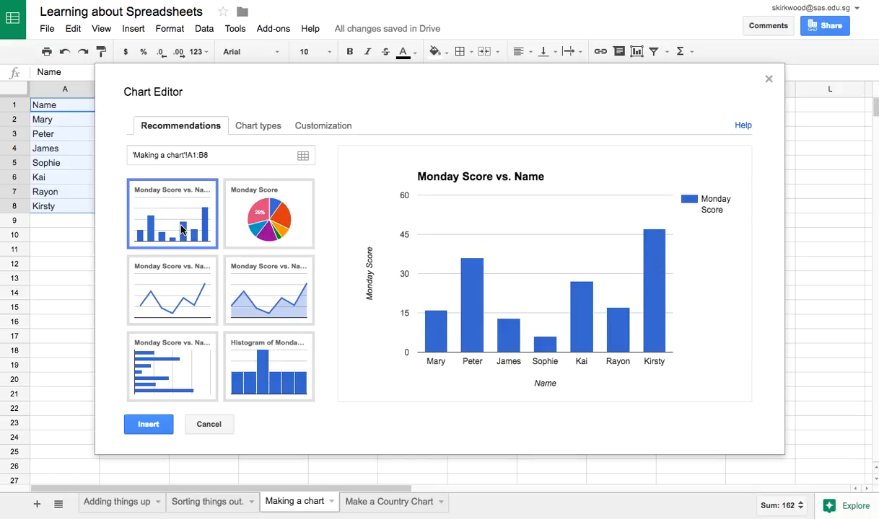
Insert the "Monday Score vs. Name" column chart and place it, reduced in size, beside the table across columns F to J
{"action": "left_click", "coordinate": [150, 425]}
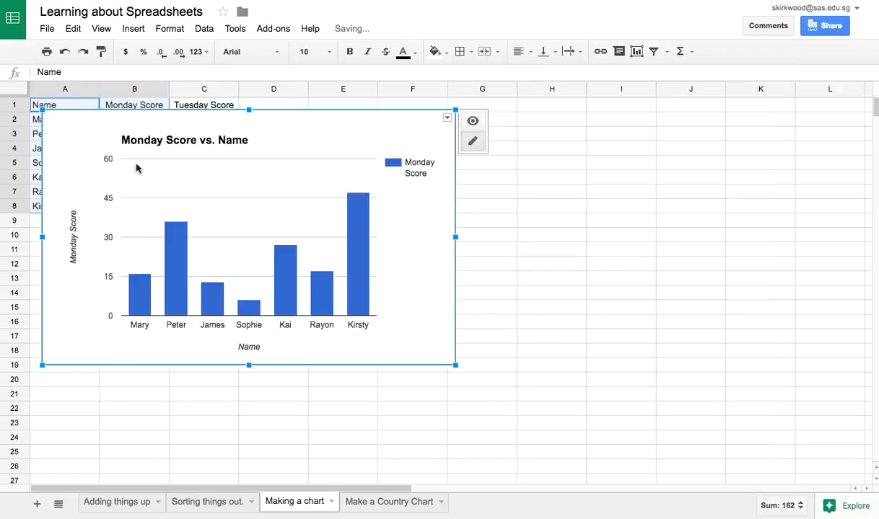
{"action": "left_click_drag", "start_coordinate": [92, 124], "coordinate": [351, 128]}
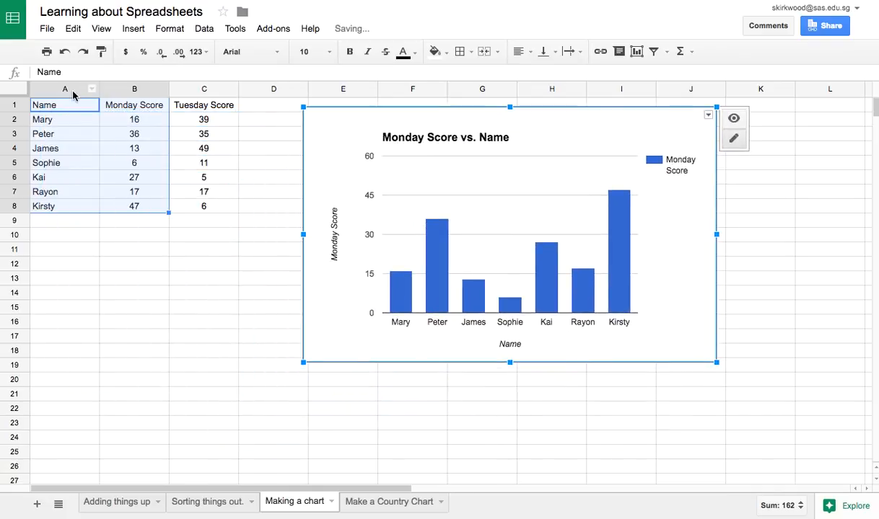
{"action": "left_click_drag", "start_coordinate": [303, 362], "coordinate": [413, 294]}
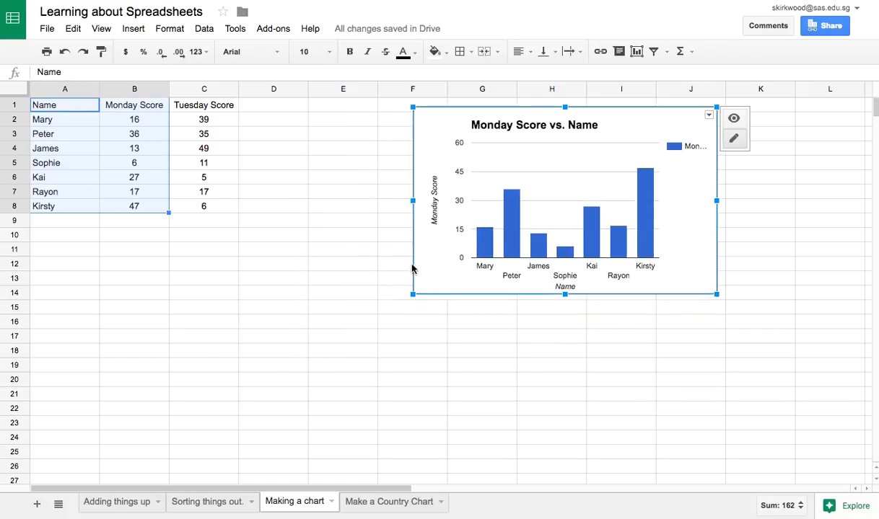
Start a second chart from the names, Monday scores and Tuesday scores in A1:C8
{"action": "left_click", "coordinate": [59, 102]}
{"action": "left_click", "coordinate": [222, 209], "text": "shift"}
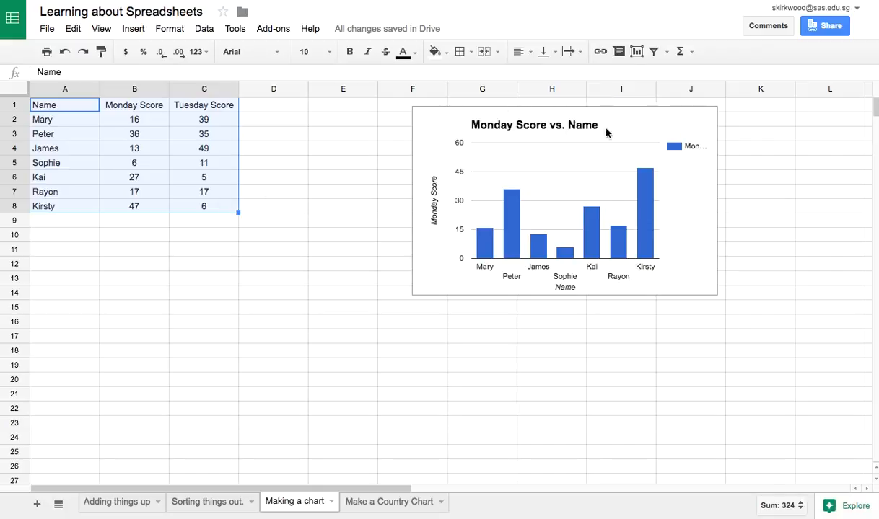
{"action": "left_click", "coordinate": [634, 59]}
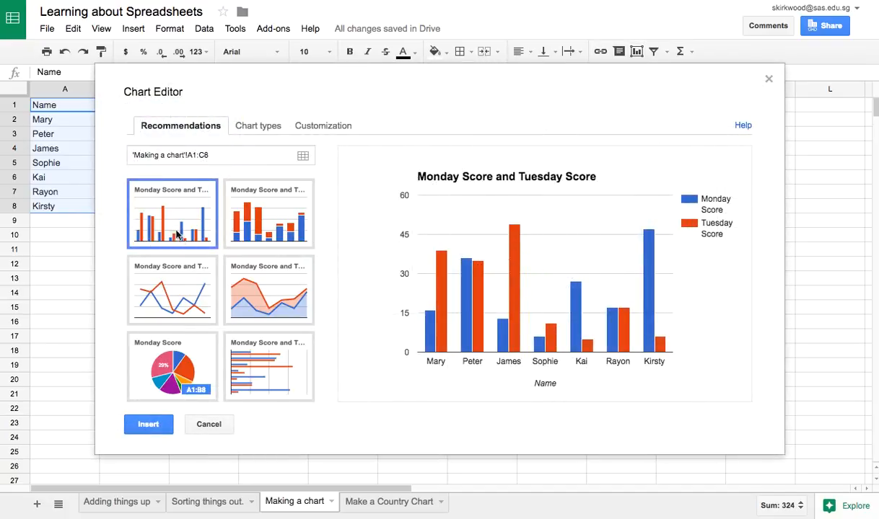
Preview the recommended line and stacked area charts, browse the other chart types, and return to the grouped column chart
{"action": "left_click", "coordinate": [169, 296]}
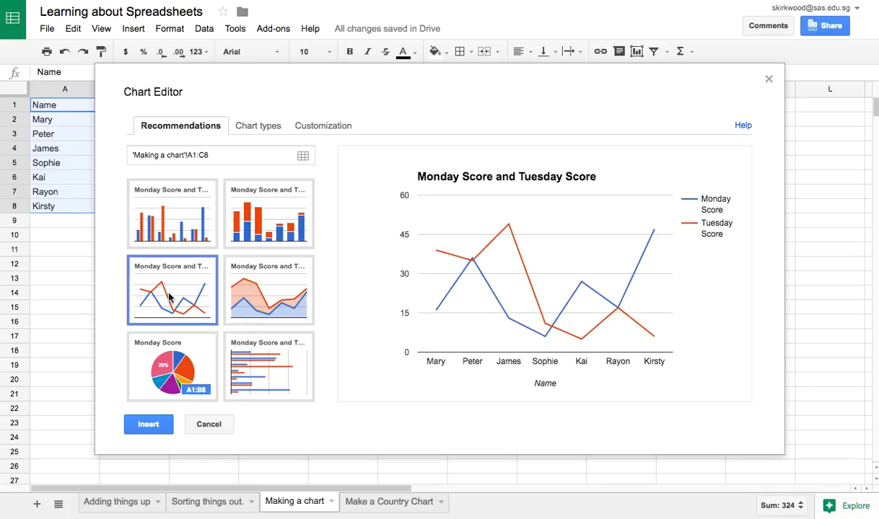
{"action": "left_click", "coordinate": [244, 269]}
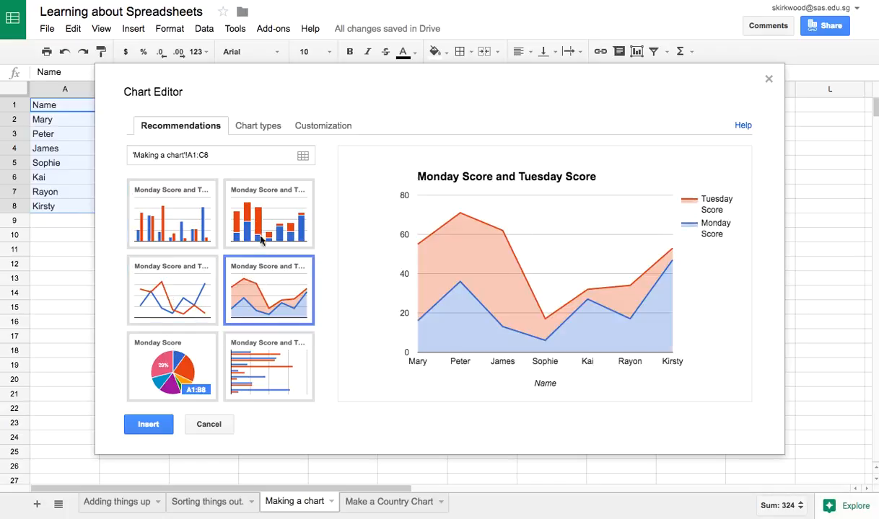
{"action": "left_click", "coordinate": [258, 127]}
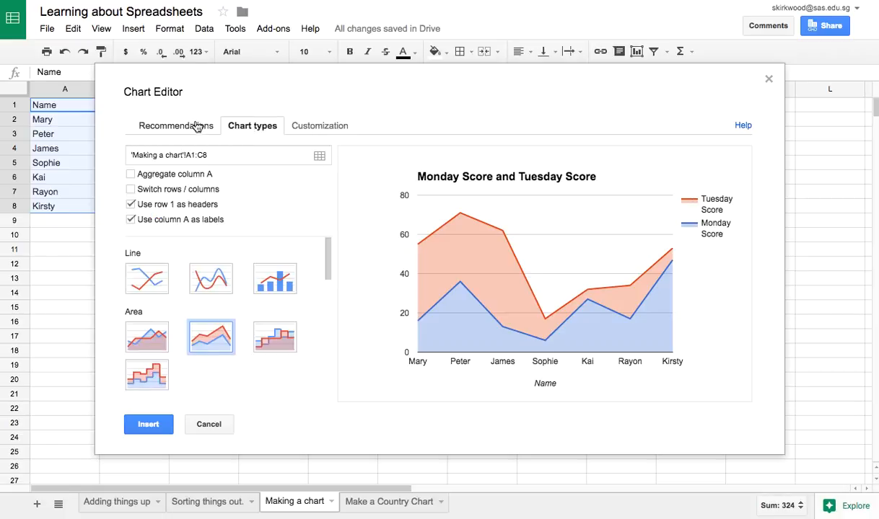
{"action": "scroll", "coordinate": [217, 379], "scroll_direction": "down", "scroll_amount": 6}
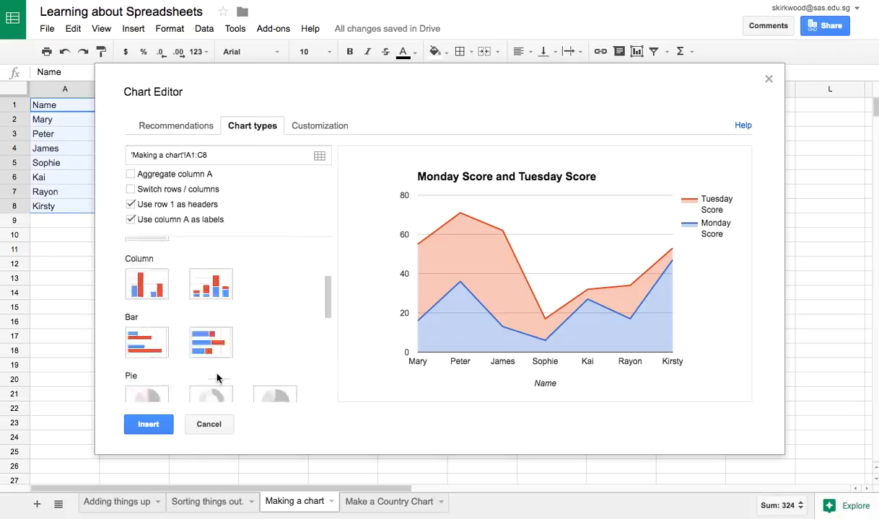
{"action": "left_click", "coordinate": [179, 127]}
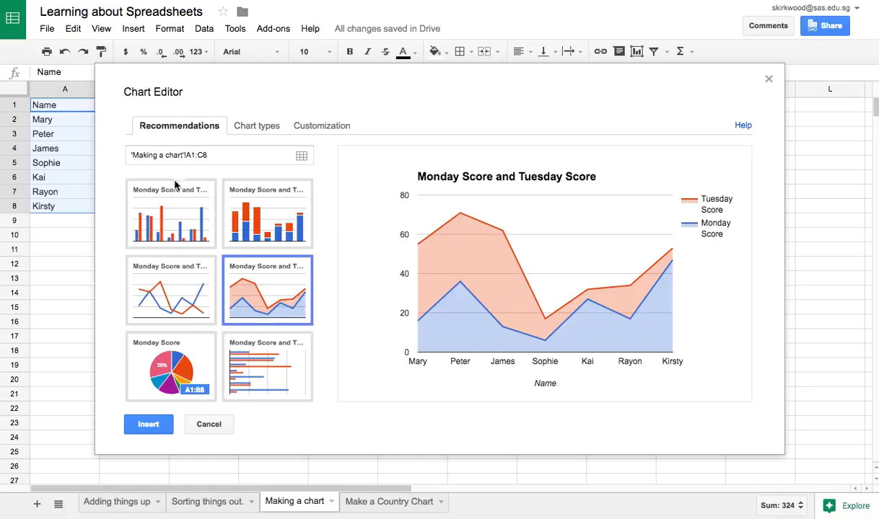
{"action": "left_click", "coordinate": [180, 219]}
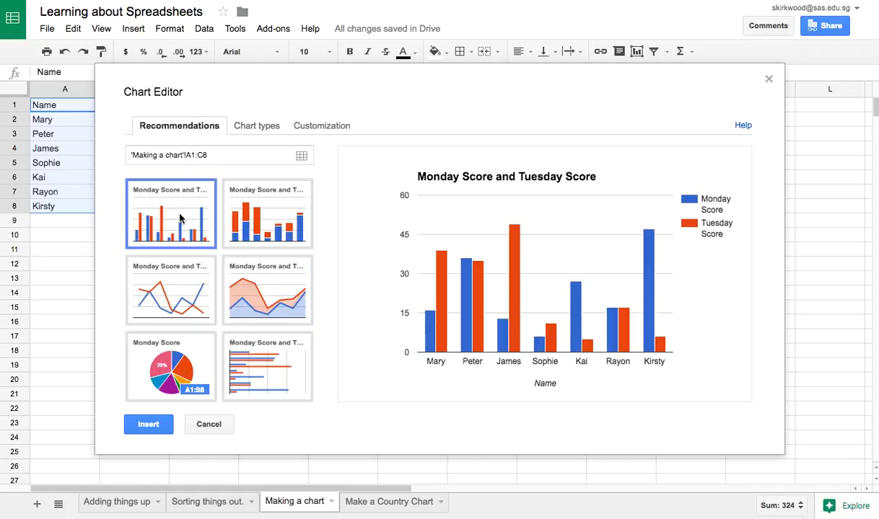
Insert the "Monday Score and Tuesday Score" column chart and place it, reduced in size, below the score table around rows 10 to 22
{"action": "left_click", "coordinate": [151, 428]}
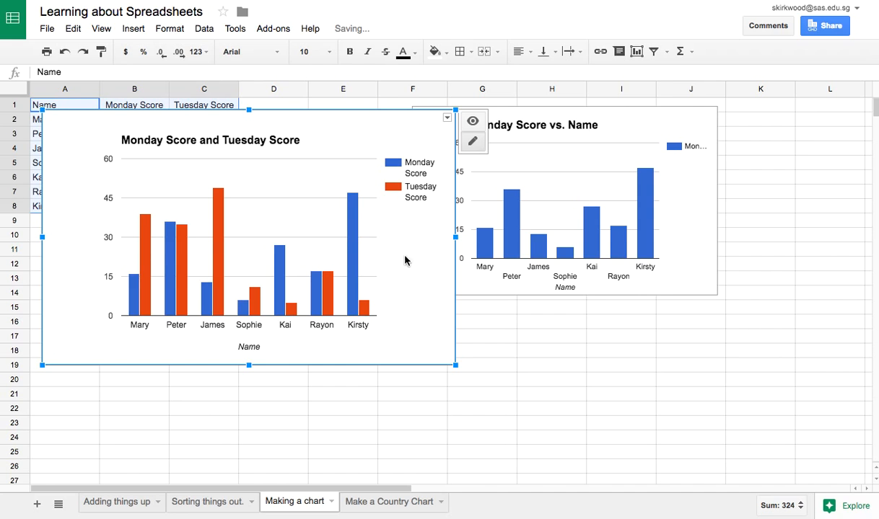
{"action": "left_click_drag", "start_coordinate": [42, 365], "coordinate": [187, 277]}
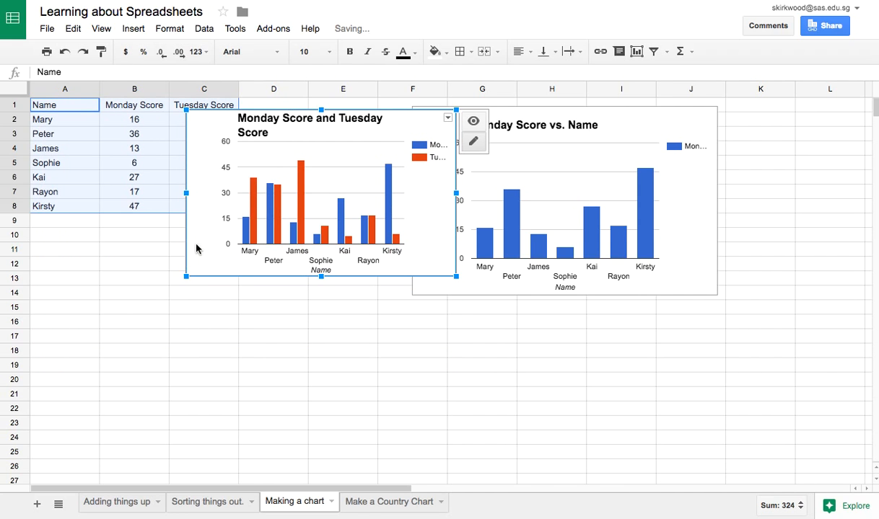
{"action": "left_click_drag", "start_coordinate": [215, 138], "coordinate": [303, 358]}
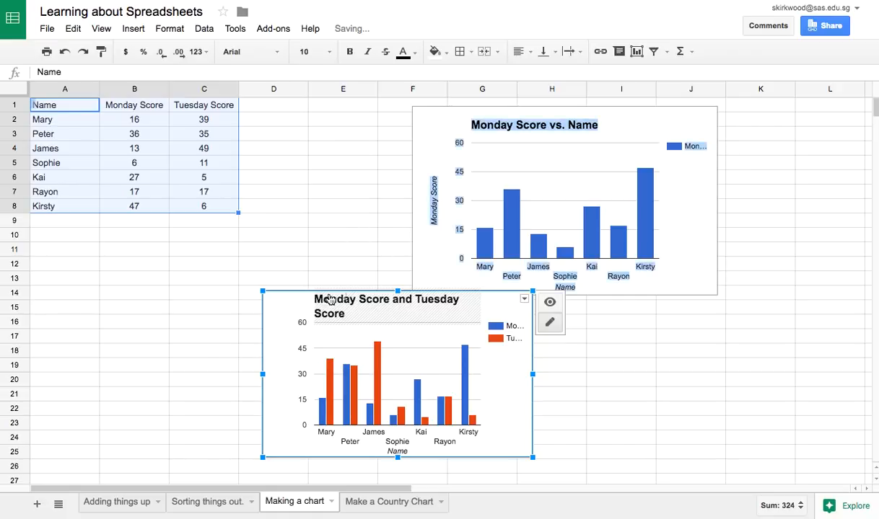
{"action": "left_click_drag", "start_coordinate": [278, 305], "coordinate": [330, 322]}
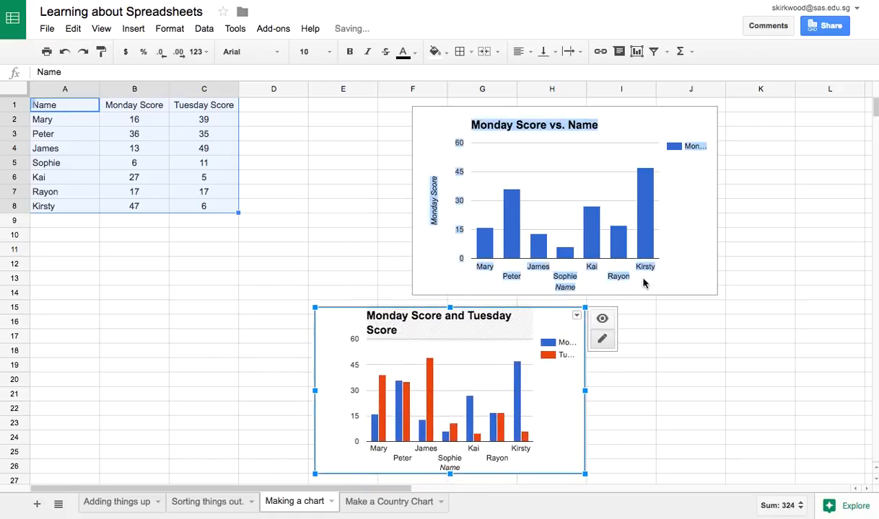
{"action": "left_click_drag", "start_coordinate": [586, 474], "coordinate": [614, 476]}
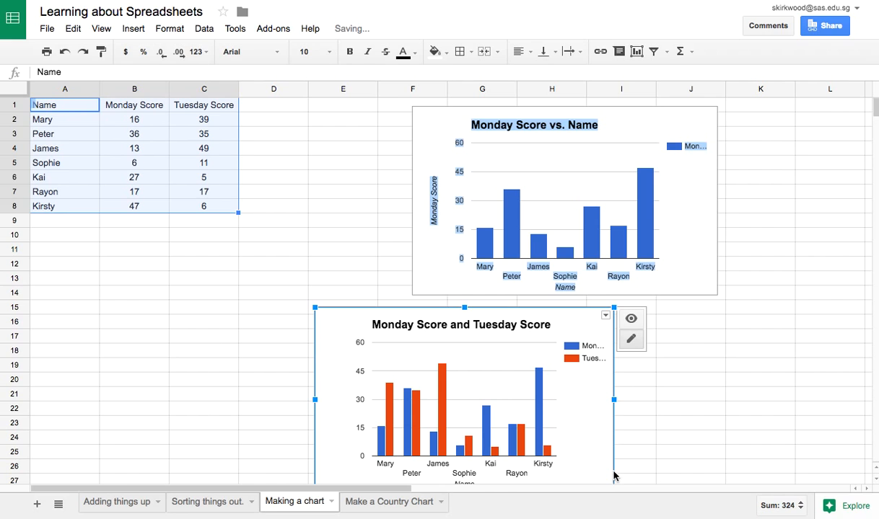
{"action": "left_click_drag", "start_coordinate": [327, 318], "coordinate": [97, 248]}
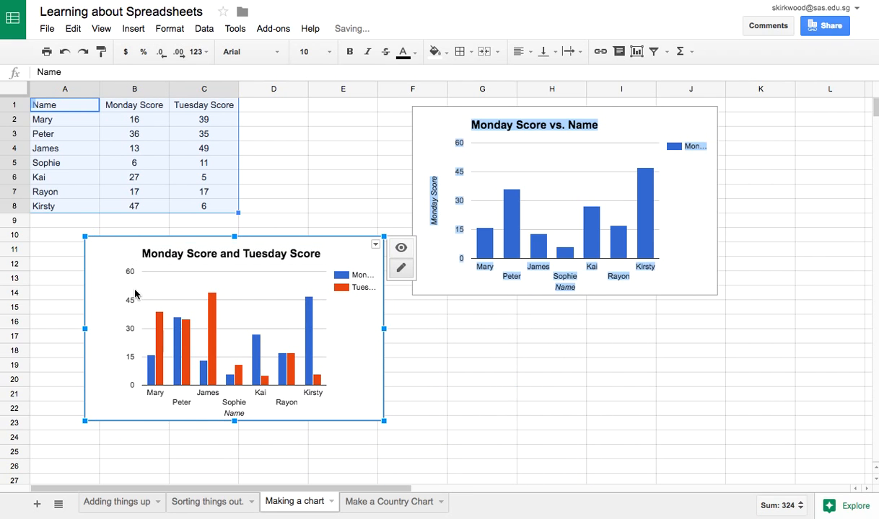
Copy the "Monday Score and Tuesday Score" chart
{"action": "left_click", "coordinate": [73, 28]}
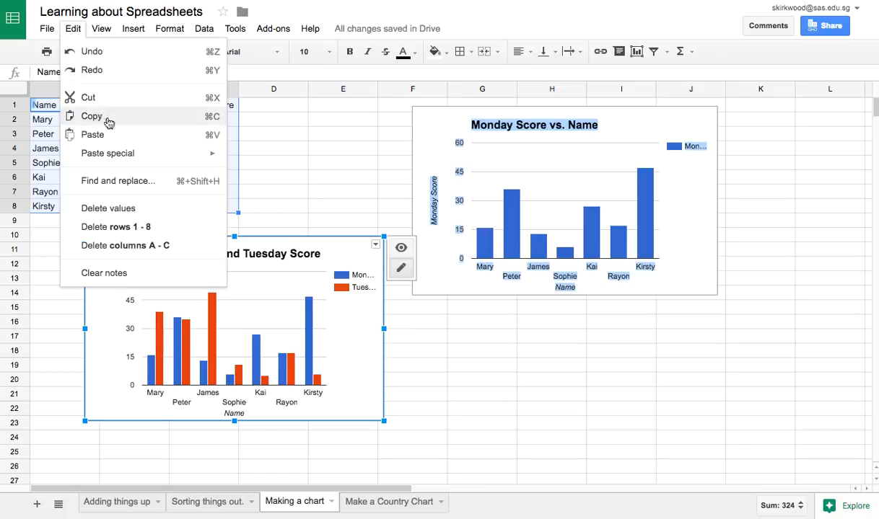
{"action": "left_click", "coordinate": [89, 115]}
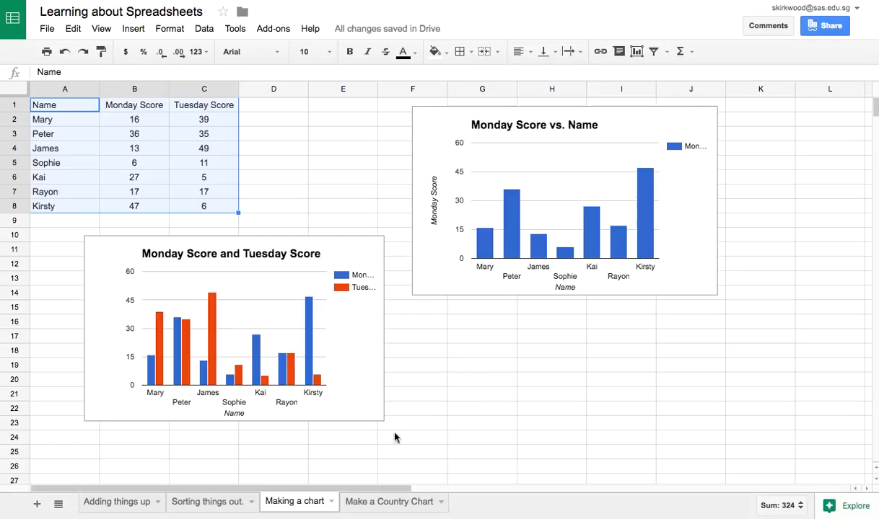
On the "Make a Country Chart" sheet, start a chart from the country names and people counts in A1:B8
{"action": "left_click", "coordinate": [386, 505]}
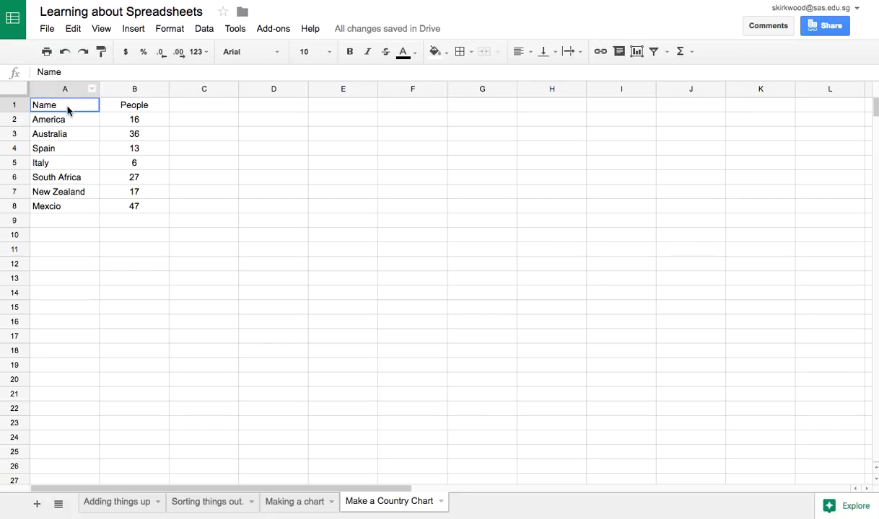
{"action": "left_click", "coordinate": [136, 211], "text": "shift"}
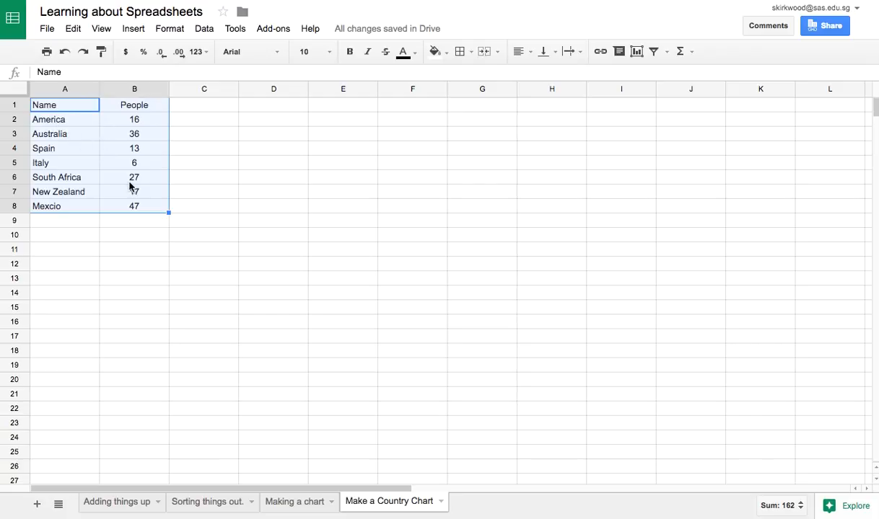
{"action": "left_click", "coordinate": [637, 52]}
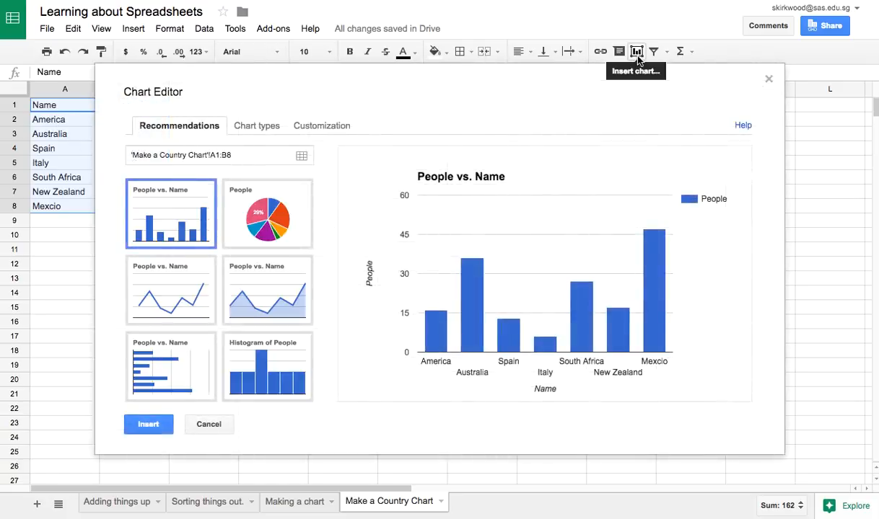
Preview the shaded-country map and choose the map with circle markers as the chart type
{"action": "left_click", "coordinate": [265, 128]}
{"action": "scroll", "coordinate": [227, 303], "scroll_direction": "down", "scroll_amount": 5}
{"action": "scroll", "coordinate": [226, 302], "scroll_direction": "down", "scroll_amount": 6}
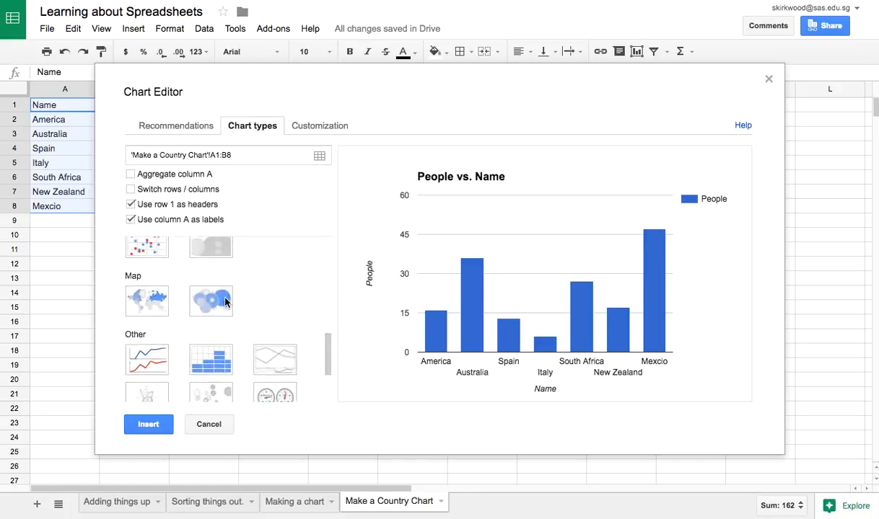
{"action": "left_click", "coordinate": [148, 301]}
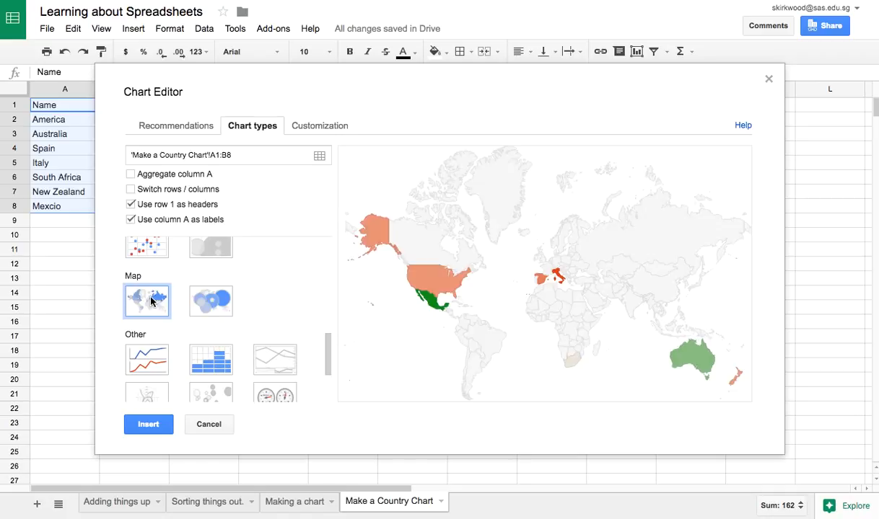
{"action": "left_click", "coordinate": [213, 301]}
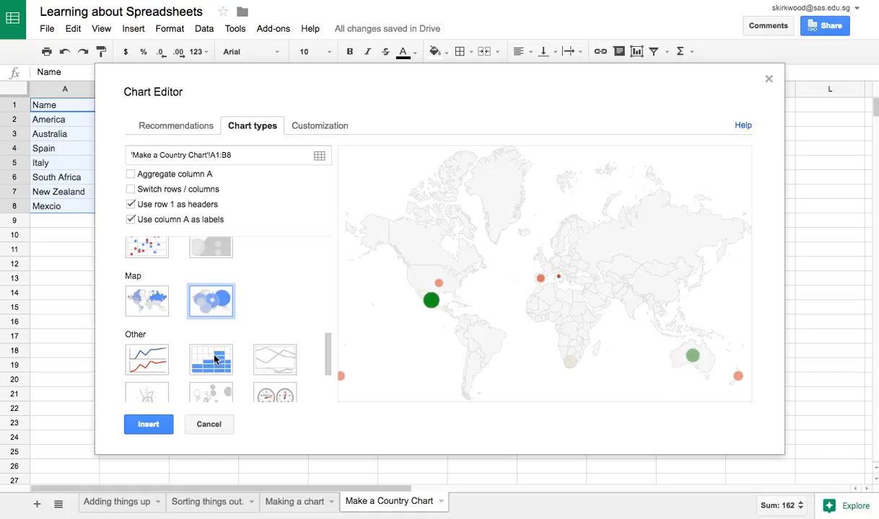
Insert the marker map chart and position it next to the country table, starting at row 1 in column C
{"action": "left_click", "coordinate": [150, 425]}
{"action": "left_click_drag", "start_coordinate": [192, 162], "coordinate": [353, 186]}
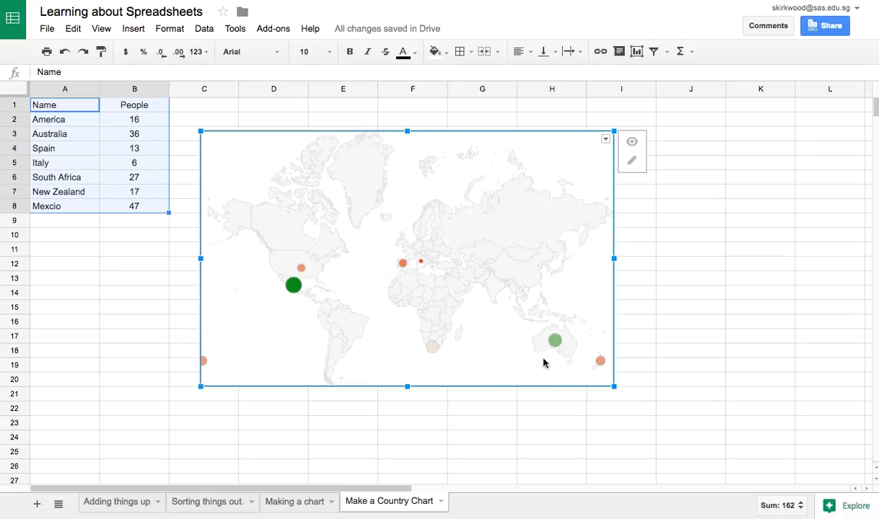
{"action": "left_click_drag", "start_coordinate": [447, 222], "coordinate": [429, 193]}
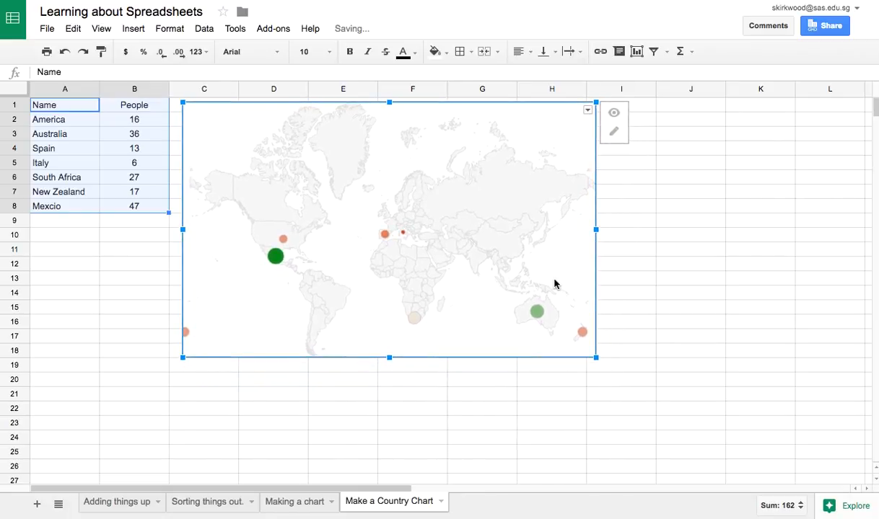